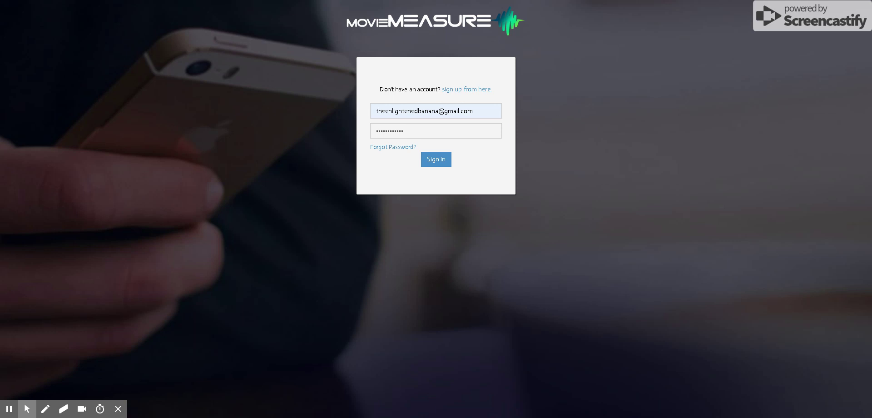
# - Sign in to the checker account and begin the primary address field on the profile form
pyautogui.click(436, 165)
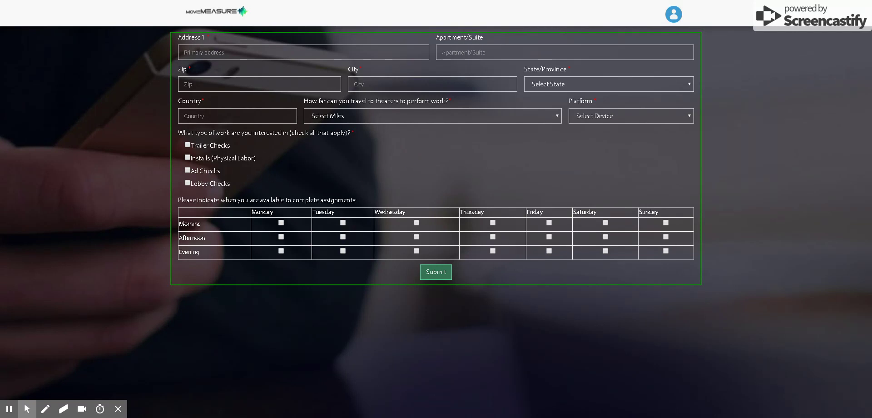
pyautogui.click(185, 52)
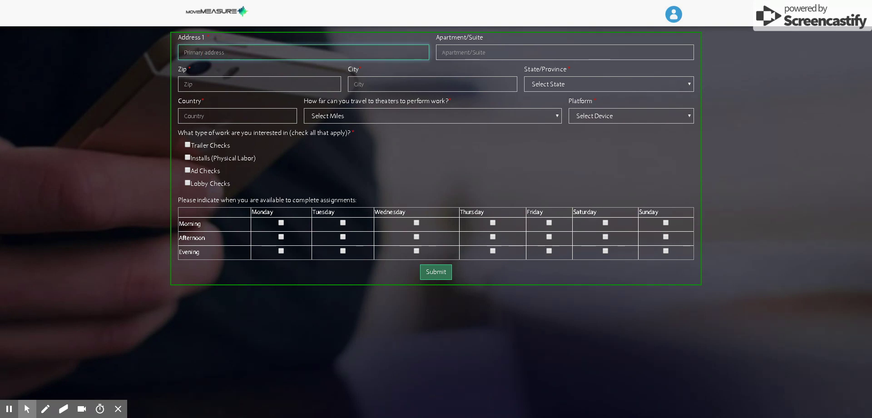
# - Enter the street address and zip code, skip the apartment, and pick 30 Miles travel distance
pyautogui.press('Tab')
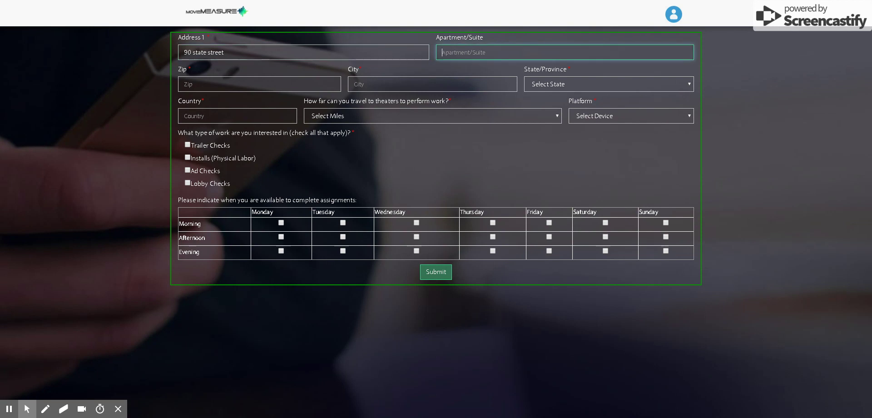
pyautogui.press('Tab')
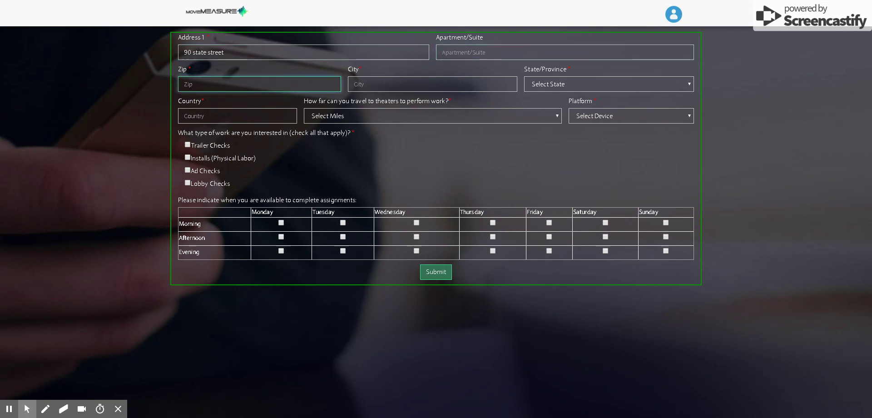
pyautogui.write('123456')
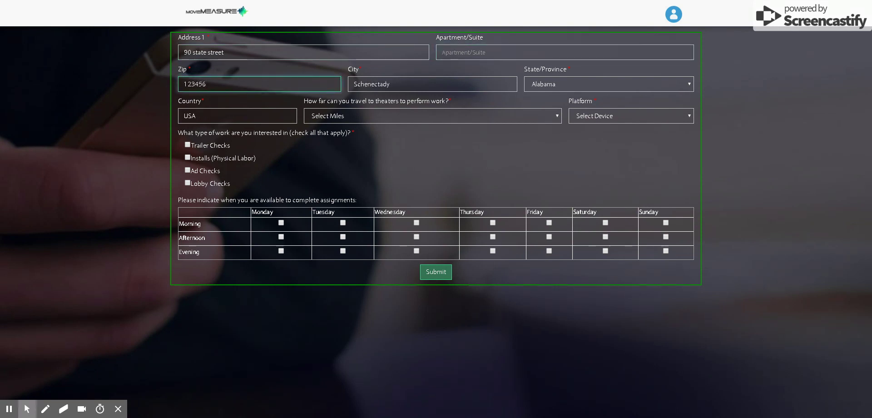
pyautogui.click(433, 148)
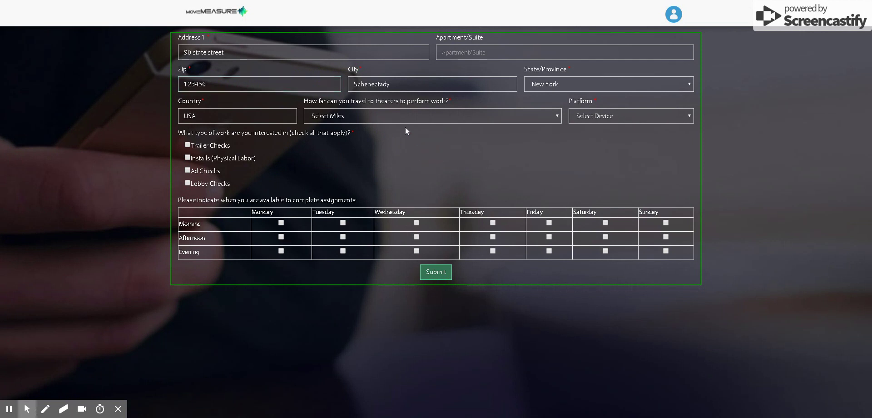
pyautogui.click(402, 119)
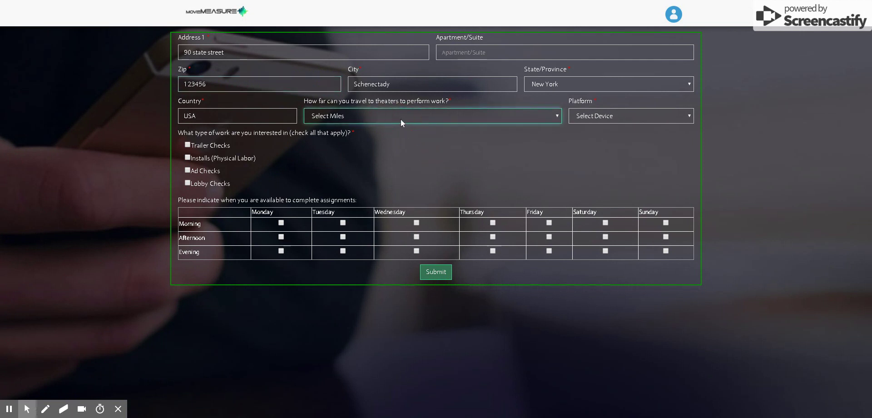
pyautogui.press('3')
pyautogui.click(609, 117)
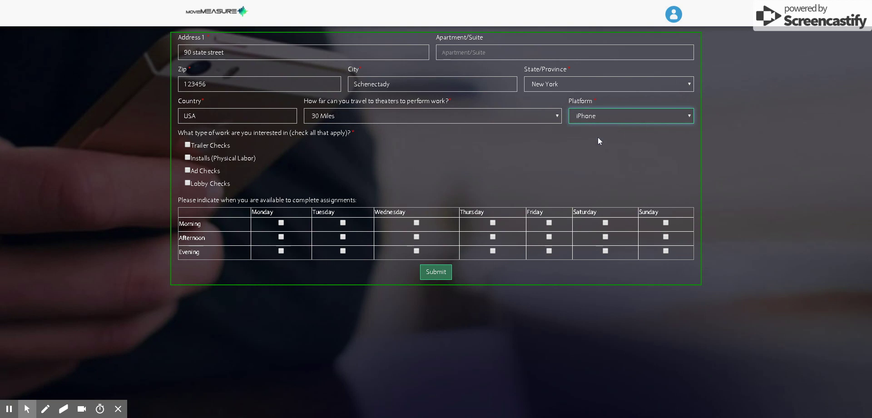
# - Tick Trailer Checks, Installs and Ad Checks, mark Mon morning, Tue afternoon, Wed evening, and submit
pyautogui.click(187, 145)
pyautogui.click(187, 157)
pyautogui.click(188, 172)
pyautogui.click(281, 223)
pyautogui.click(343, 236)
pyautogui.click(419, 253)
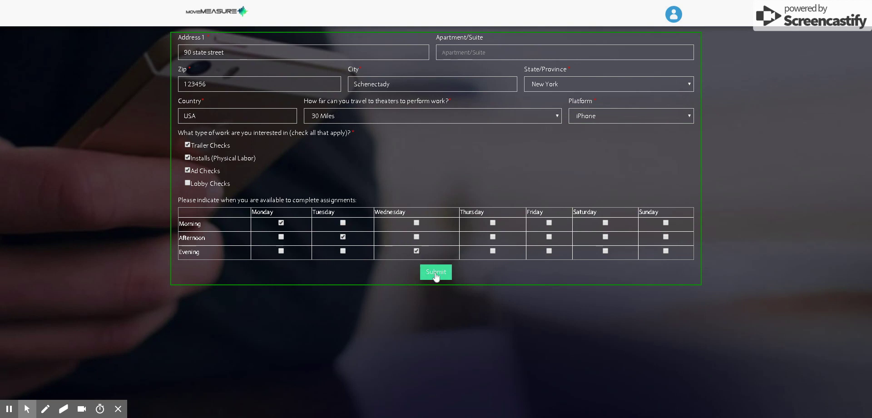
pyautogui.click(436, 272)
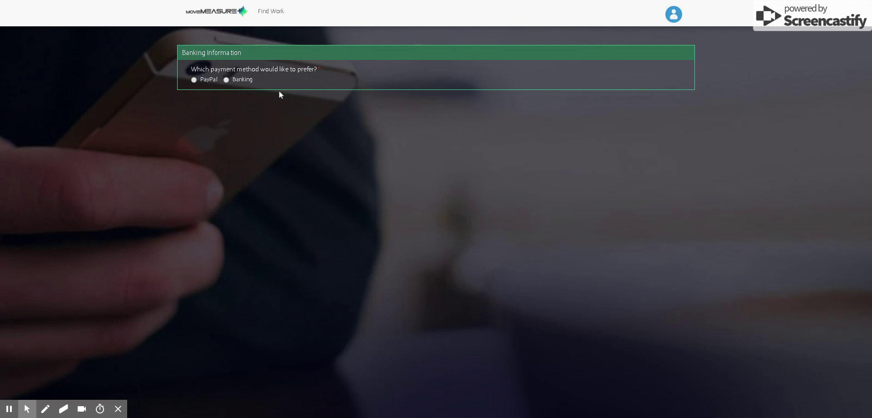
# - Select PayPal as the payment method, fill the PayPal ID with the suggested account e-mail, and save
pyautogui.tripleClick(197, 59)
pyautogui.click(196, 80)
pyautogui.click(227, 82)
pyautogui.click(193, 80)
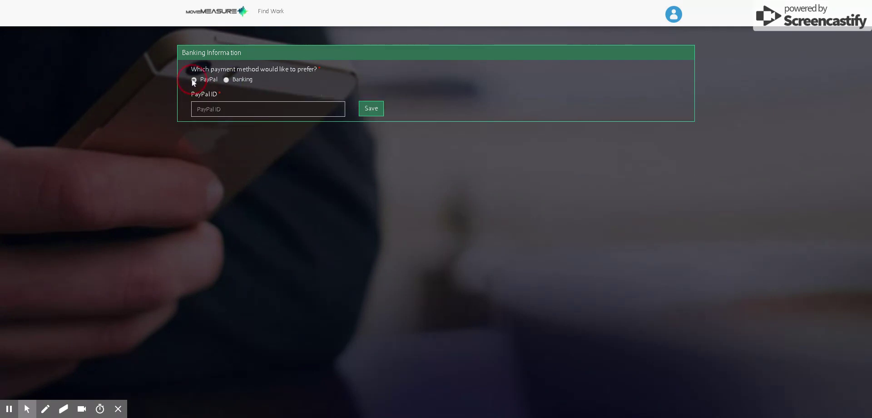
pyautogui.click(268, 109)
pyautogui.write('t')
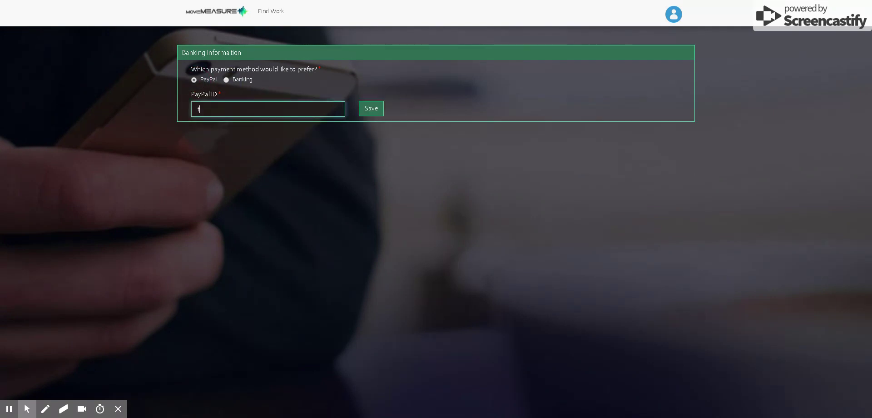
pyautogui.write('heenlight')
pyautogui.press('Down')
pyautogui.press('Return')
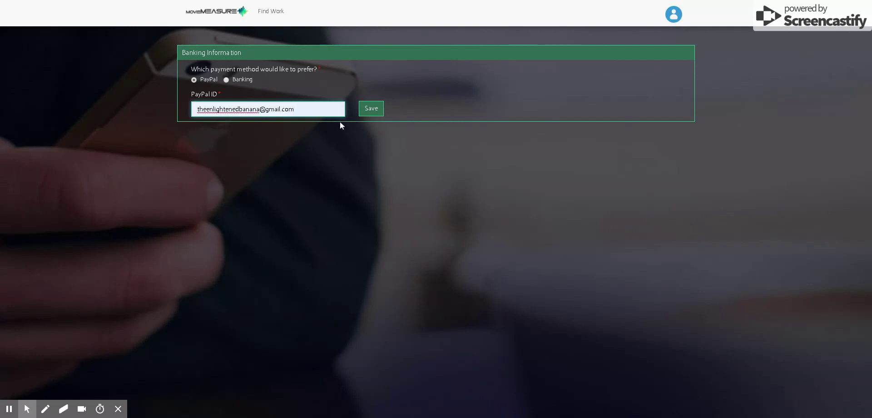
pyautogui.click(369, 111)
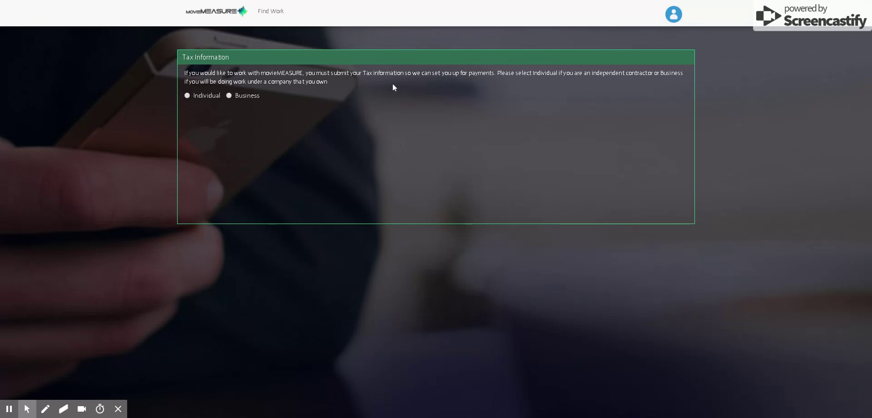
# - Choose Individual tax filing, download the W9 form, and go back to the Trailers work listing
pyautogui.click(186, 95)
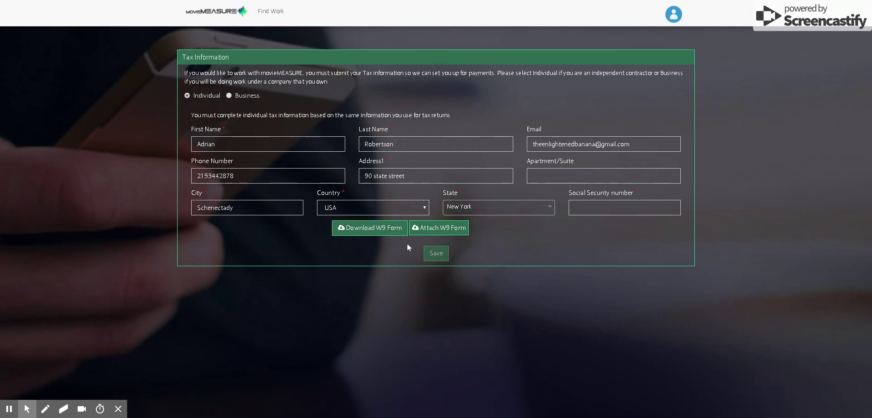
pyautogui.click(373, 232)
pyautogui.click(383, 235)
pyautogui.hotkey('alt', 'Left')
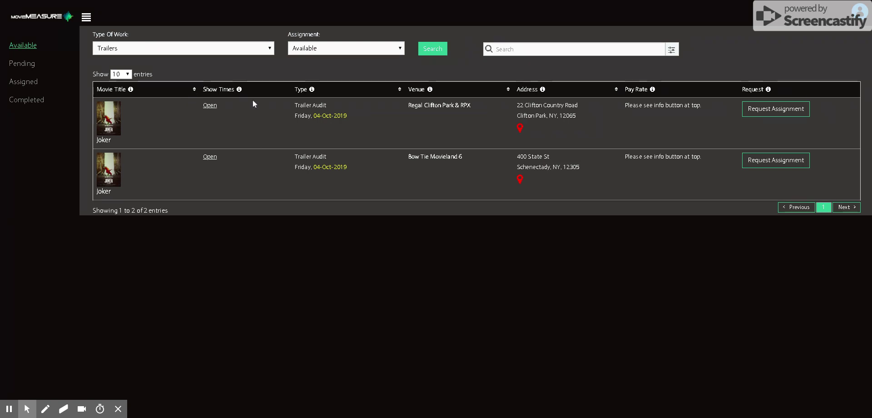
# - Open the profile avatar's account options at the top right
pyautogui.click(859, 27)
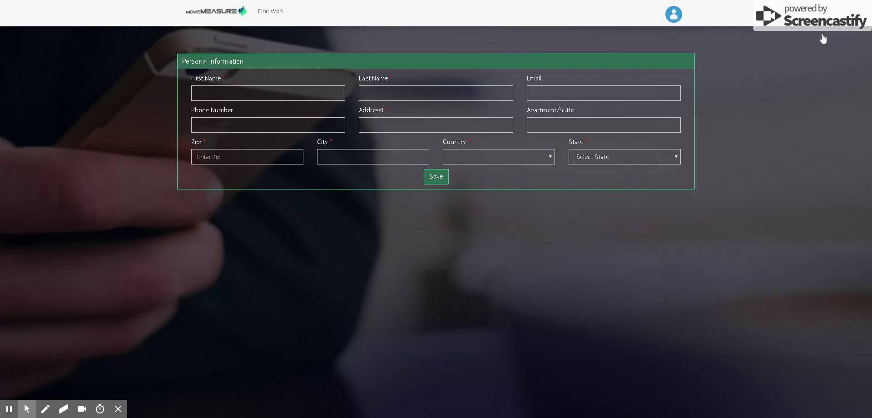
# - Check the Tax Information page, then the Banking Information page showing PayPal and its ID
pyautogui.click(673, 21)
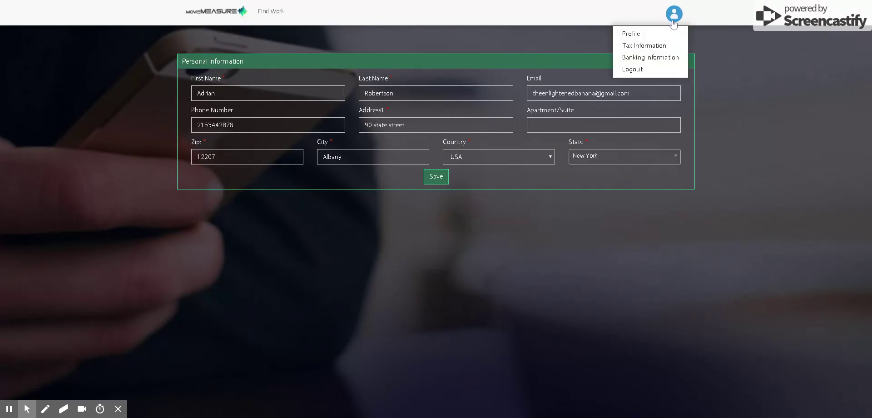
pyautogui.click(643, 47)
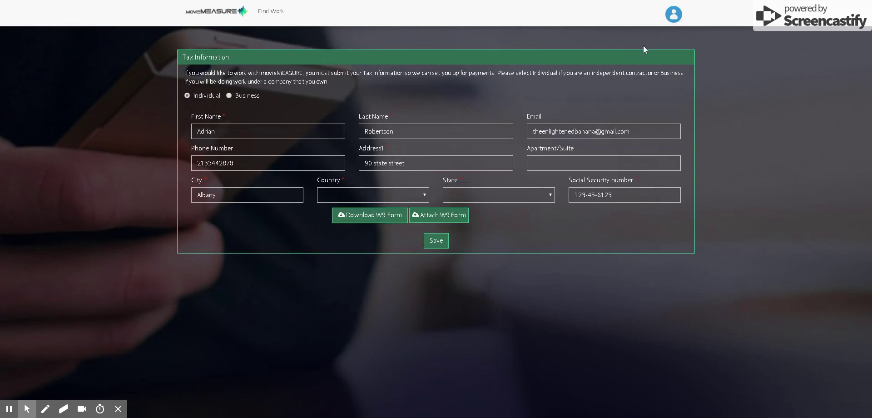
pyautogui.click(670, 17)
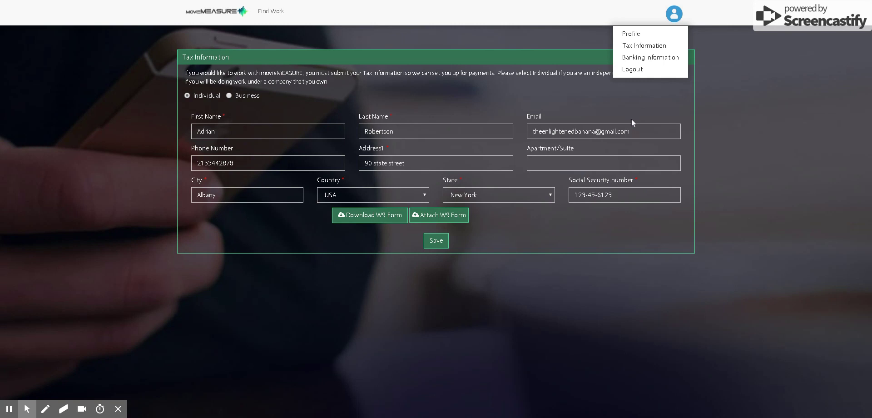
pyautogui.click(636, 58)
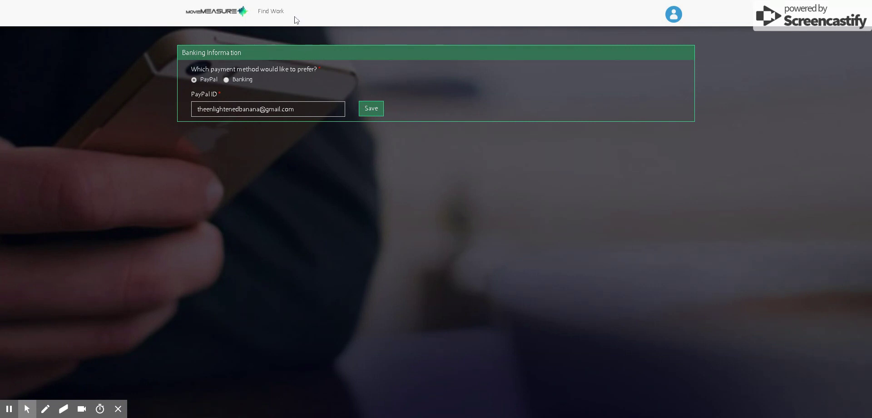
# - Request the Regal Clifton Park Joker trailer audit from the Find Work listing
pyautogui.click(271, 15)
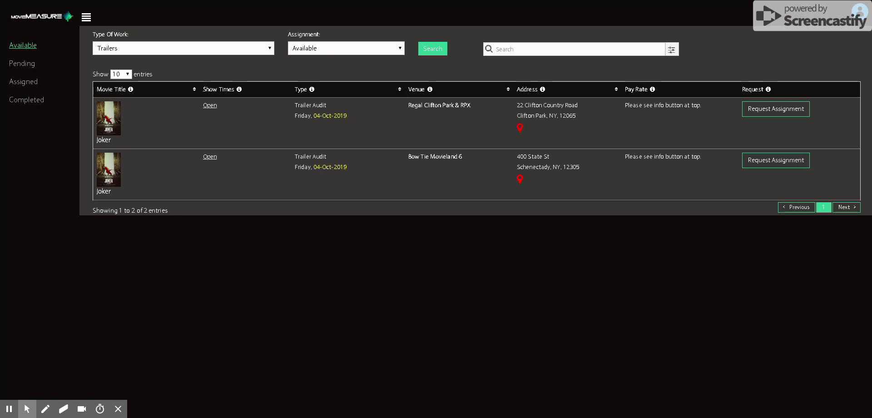
pyautogui.click(766, 114)
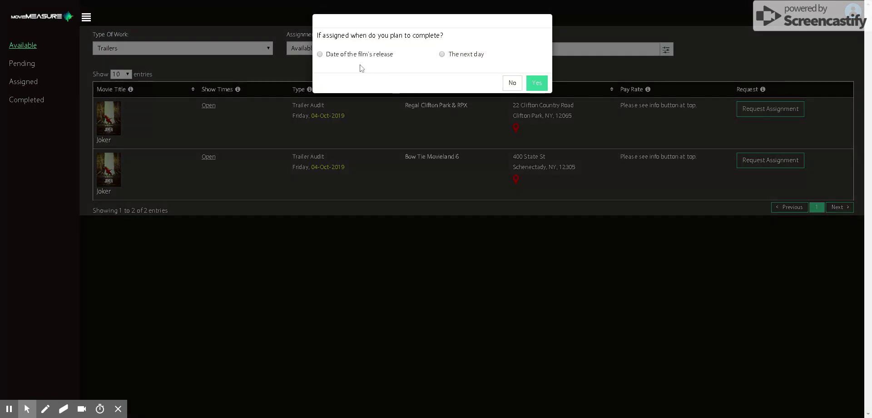